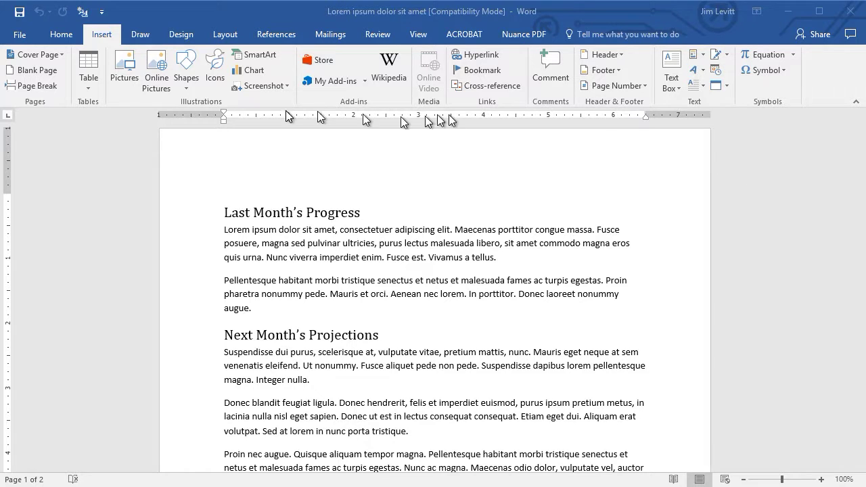
# Insert a Plain Number 1 page number at the bottom of the page
pyautogui.click(106, 36)
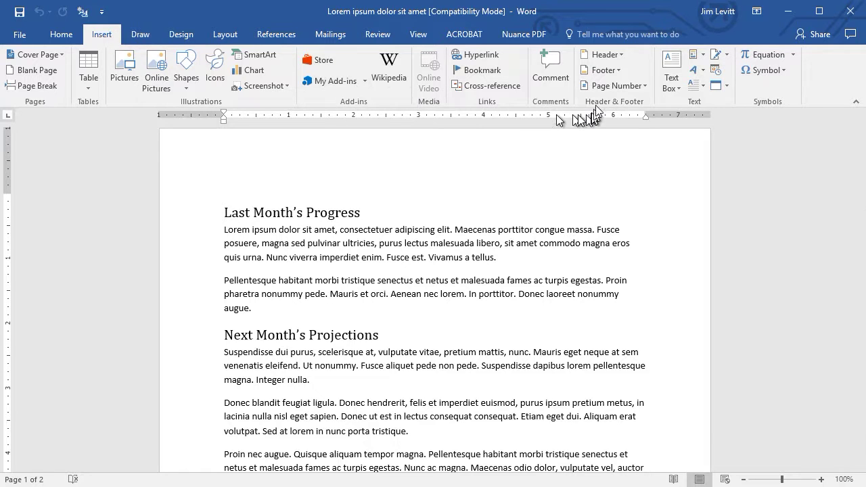
pyautogui.click(613, 83)
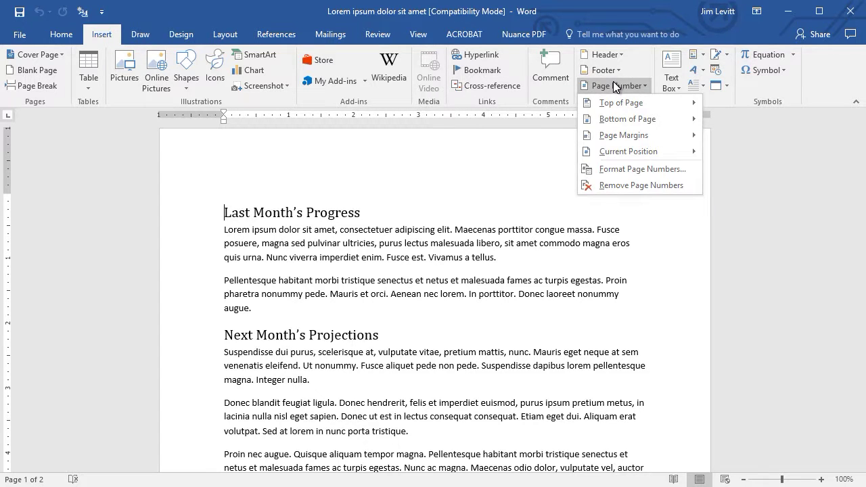
pyautogui.moveTo(627, 107)
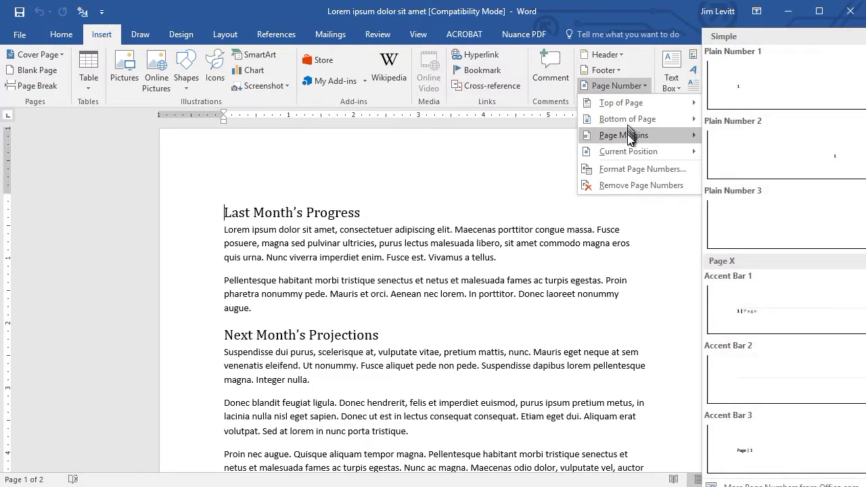
pyautogui.moveTo(628, 138)
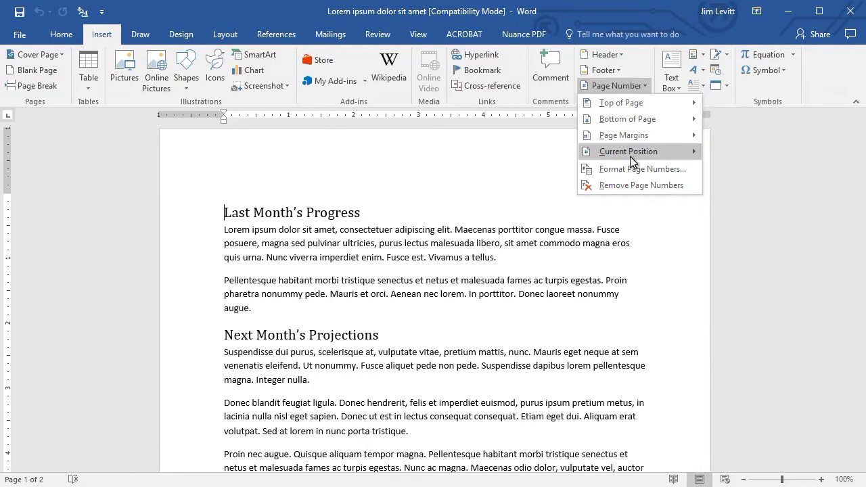
pyautogui.moveTo(630, 155)
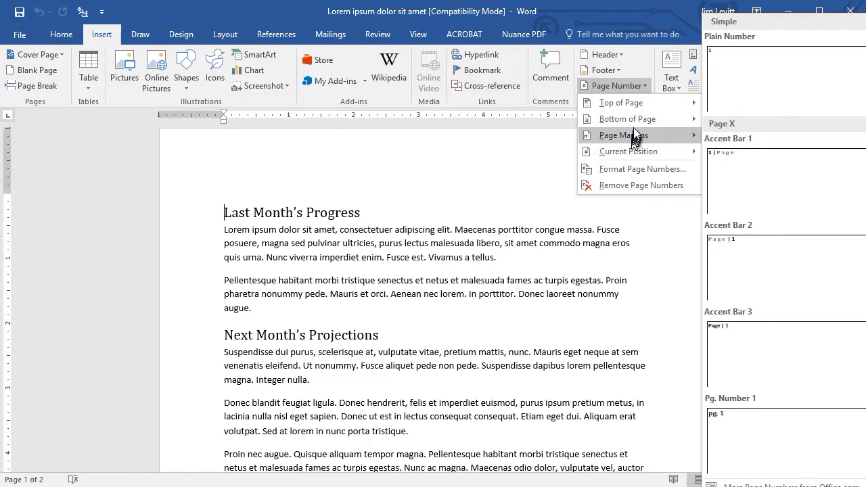
pyautogui.moveTo(635, 121)
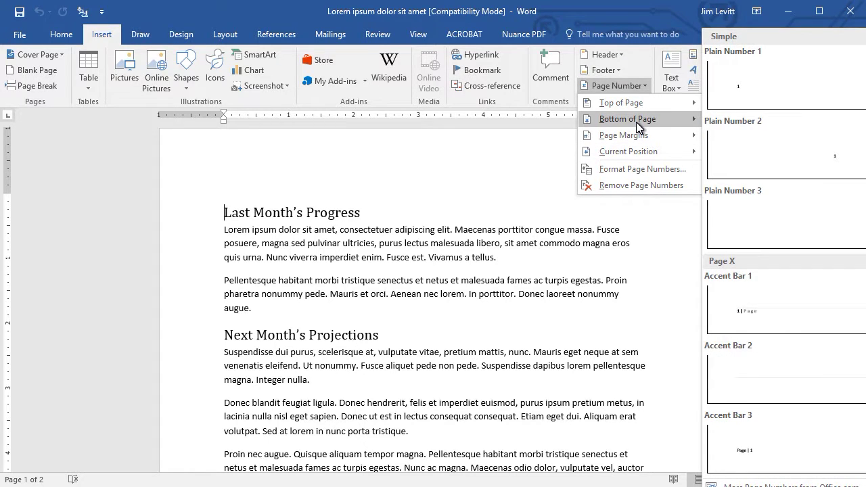
pyautogui.click(773, 86)
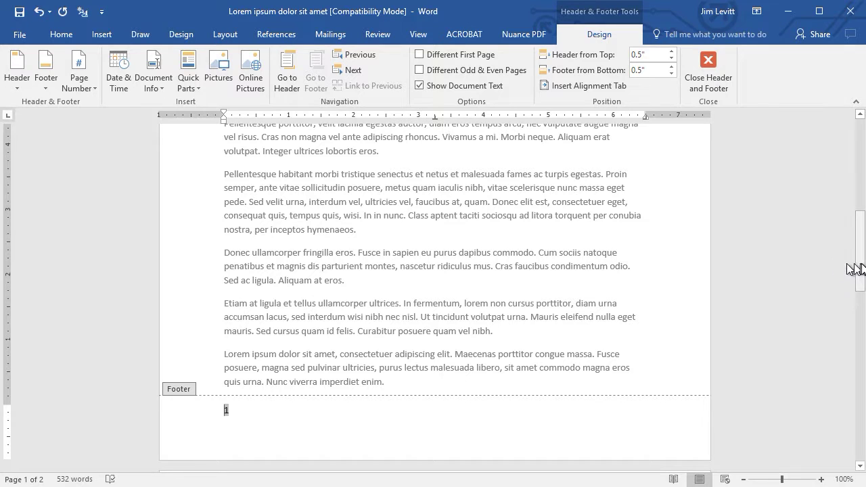
# Check the footer numbering on page 2, and undo the Plain Number 1 insertion
pyautogui.moveTo(863, 267); pyautogui.dragTo(863, 437)
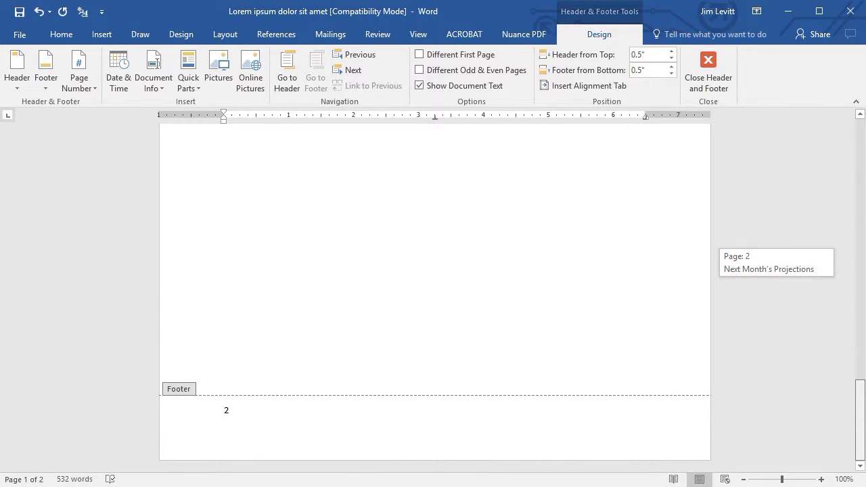
pyautogui.moveTo(859, 419); pyautogui.dragTo(850, 178)
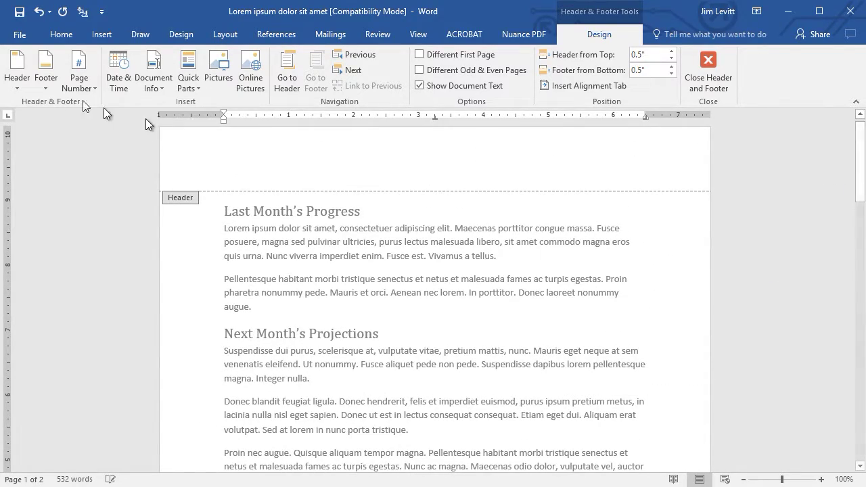
pyautogui.click(42, 13)
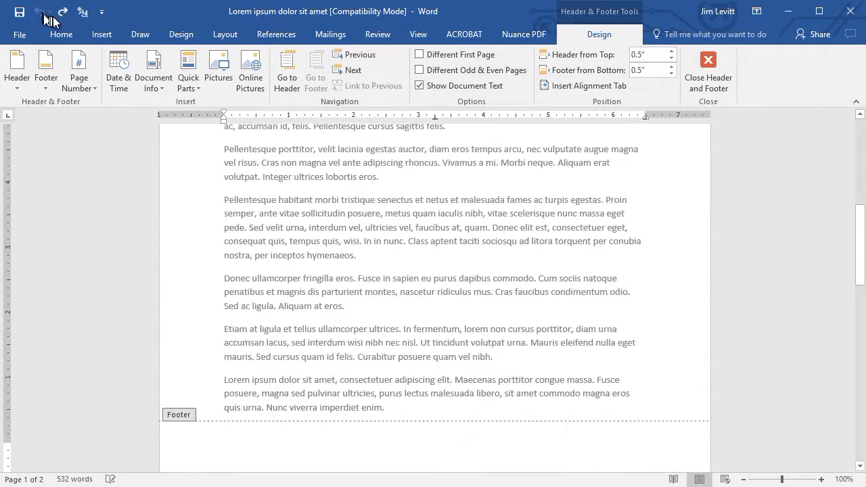
# Insert an Accent Bar 2 page number at the bottom of the page
pyautogui.click(101, 34)
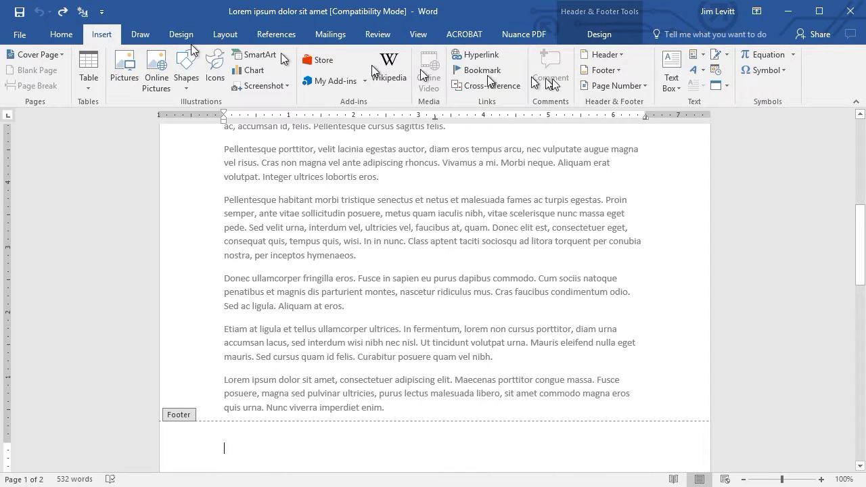
pyautogui.click(616, 87)
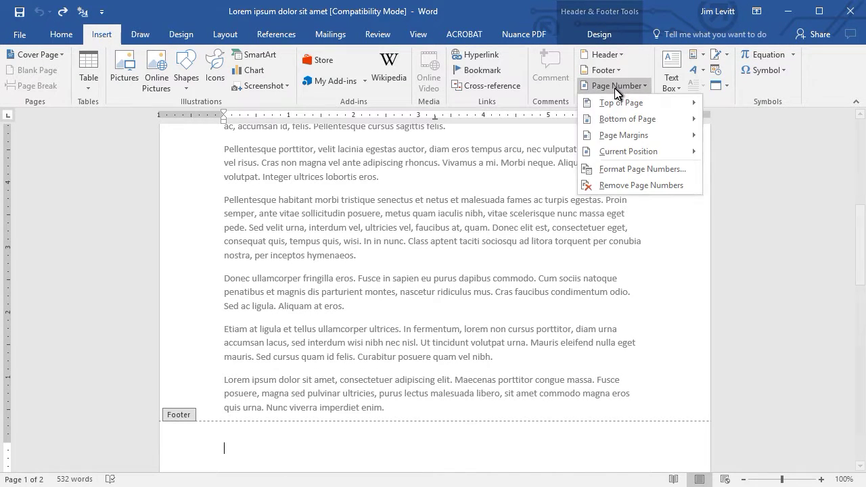
pyautogui.moveTo(635, 120)
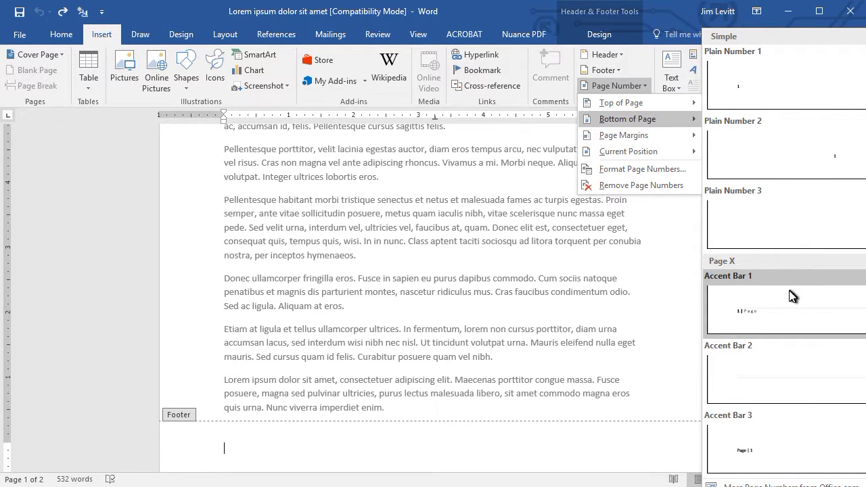
pyautogui.click(785, 364)
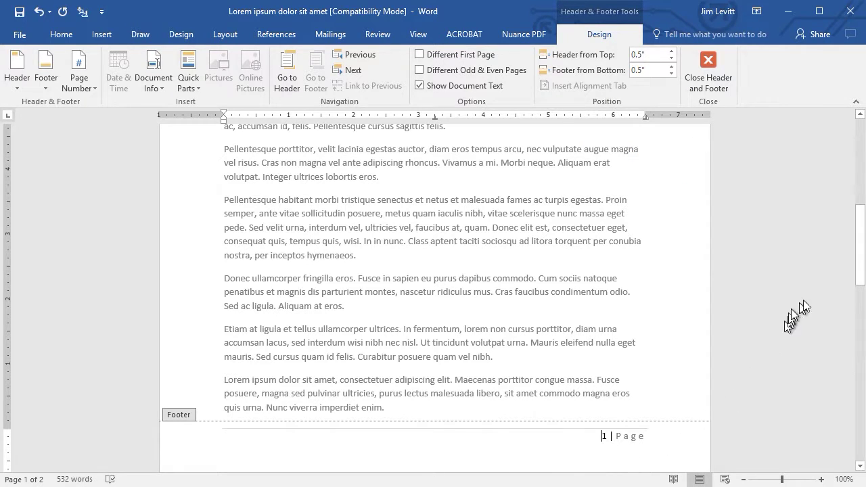
# Return to the start of the document and undo the Accent Bar 2 page number
pyautogui.moveTo(861, 261); pyautogui.dragTo(816, 139)
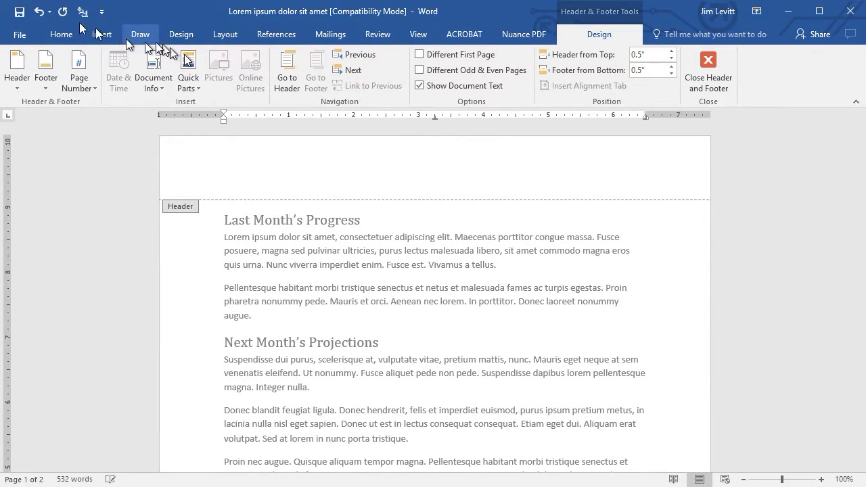
pyautogui.click(40, 11)
pyautogui.click(41, 11)
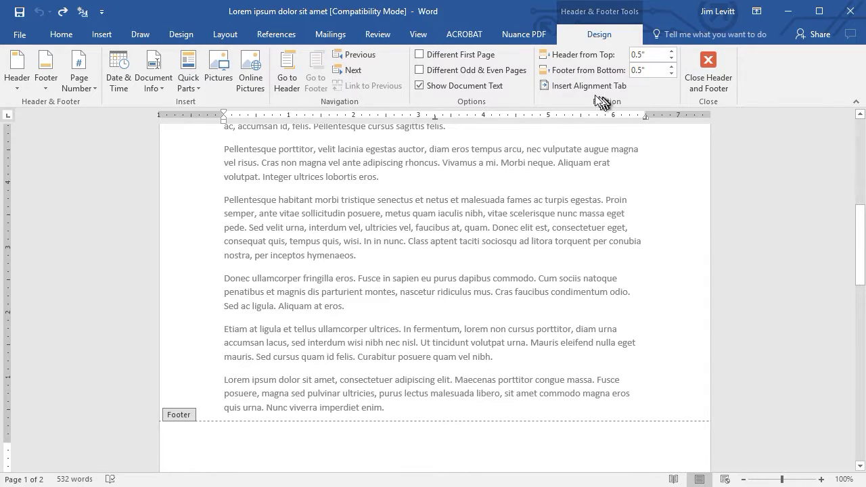
# Insert the Bold Numbers 2 design from the Page X of Y group at the bottom of the page
pyautogui.click(103, 35)
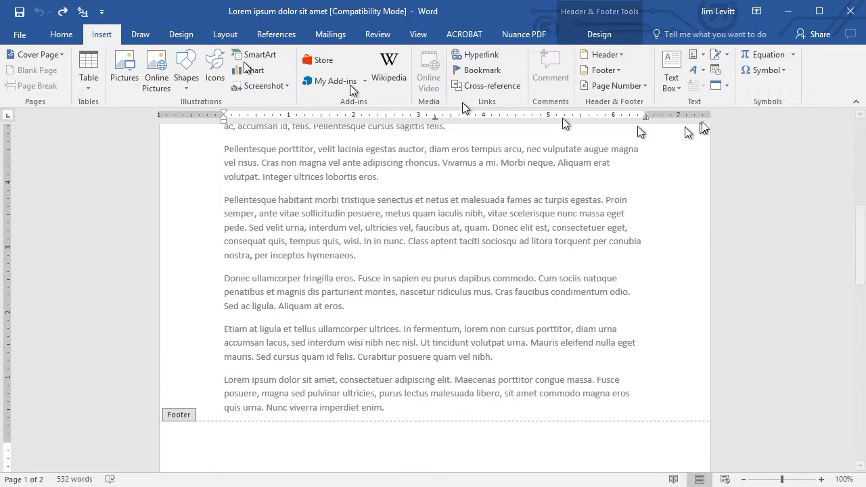
pyautogui.click(620, 87)
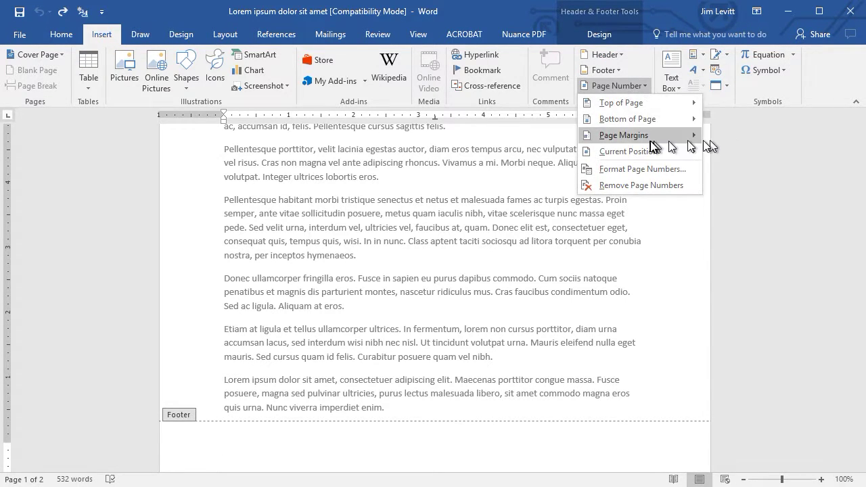
pyautogui.moveTo(661, 121)
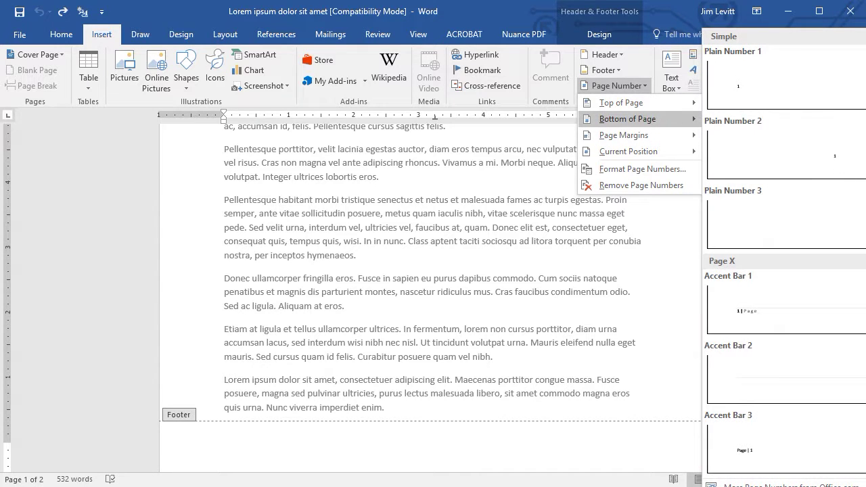
pyautogui.scroll(-10, 784, 251)
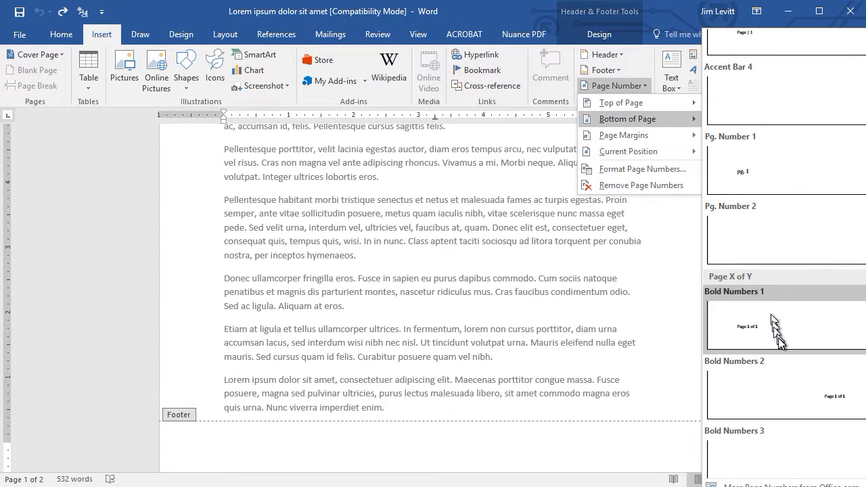
pyautogui.scroll(-6, 777, 338)
pyautogui.scroll(-10, 778, 344)
pyautogui.click(816, 390)
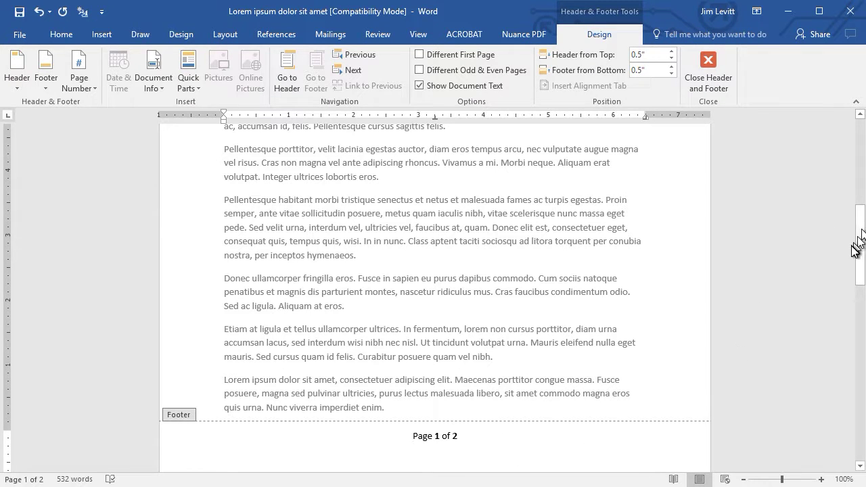
# Add the text "in our master document" after the page count in the page 1 footer
pyautogui.moveTo(857, 241); pyautogui.dragTo(857, 287)
pyautogui.click(419, 403)
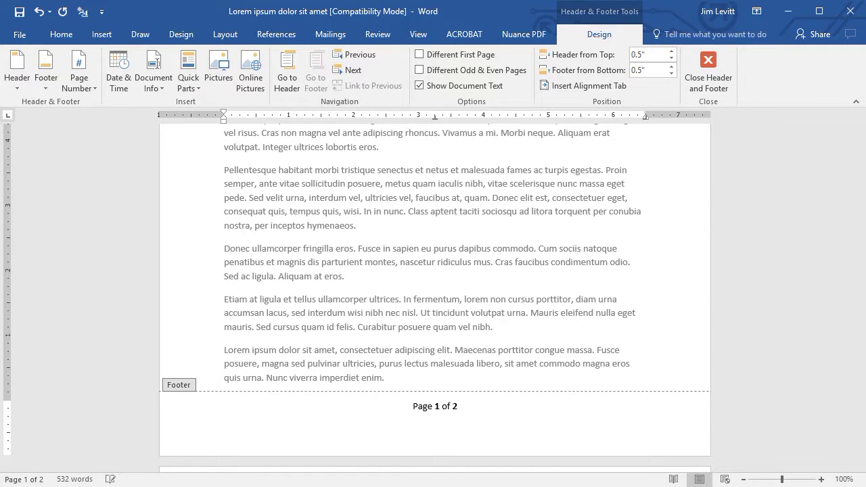
pyautogui.write('in our m')
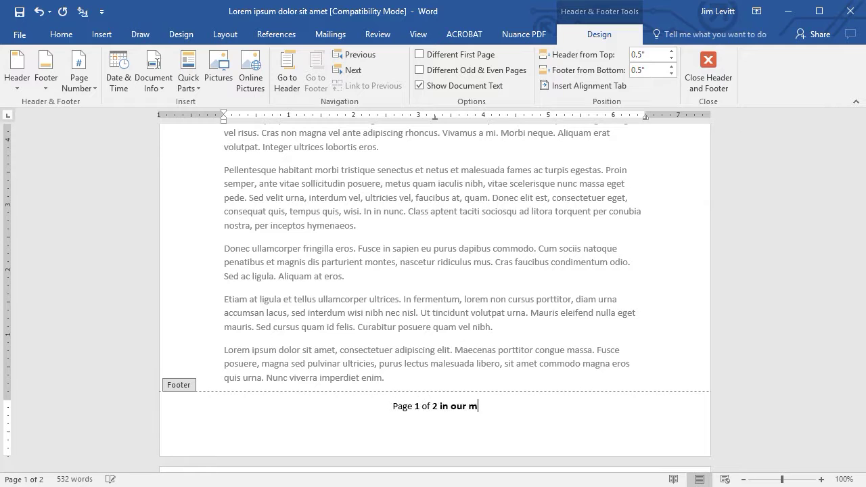
pyautogui.write('aster document')
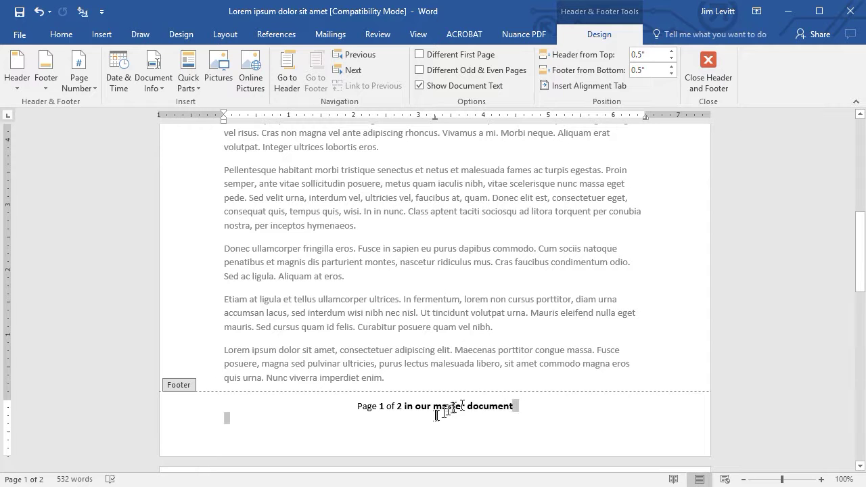
# Remove the bold formatting from "in our master document" in the footer
pyautogui.click(399, 406)
pyautogui.doubleClick(399, 406)
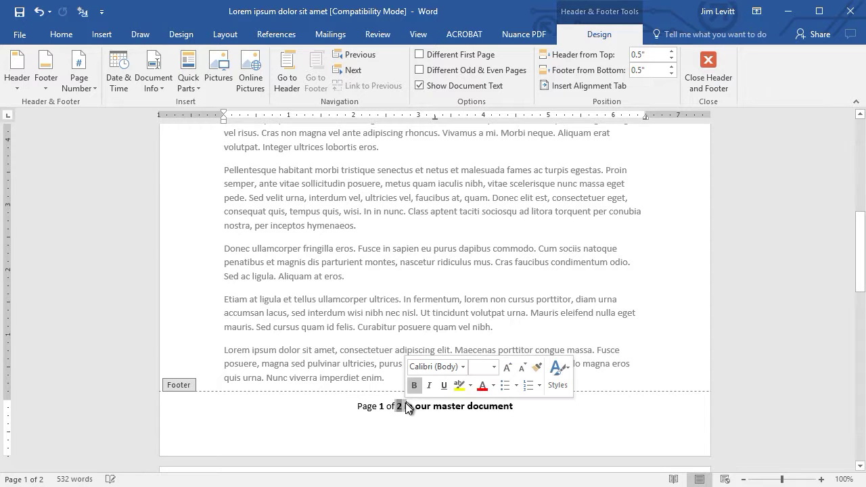
pyautogui.click(406, 406)
pyautogui.tripleClick(404, 405)
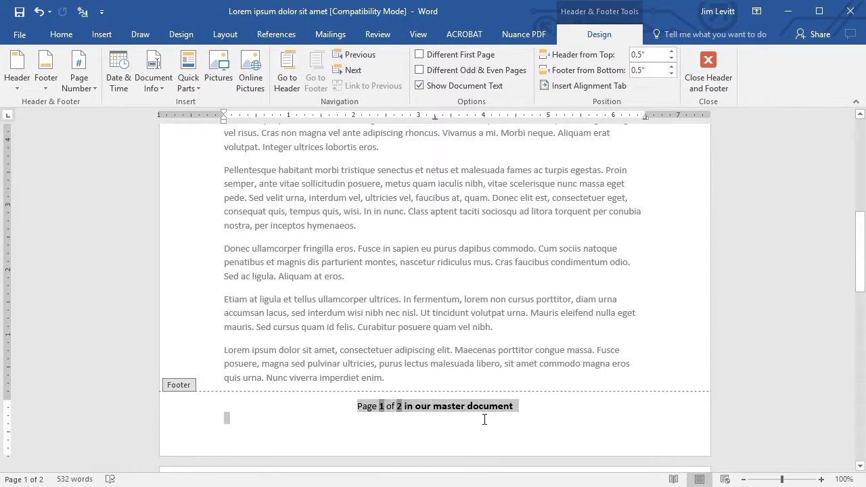
pyautogui.click(515, 409)
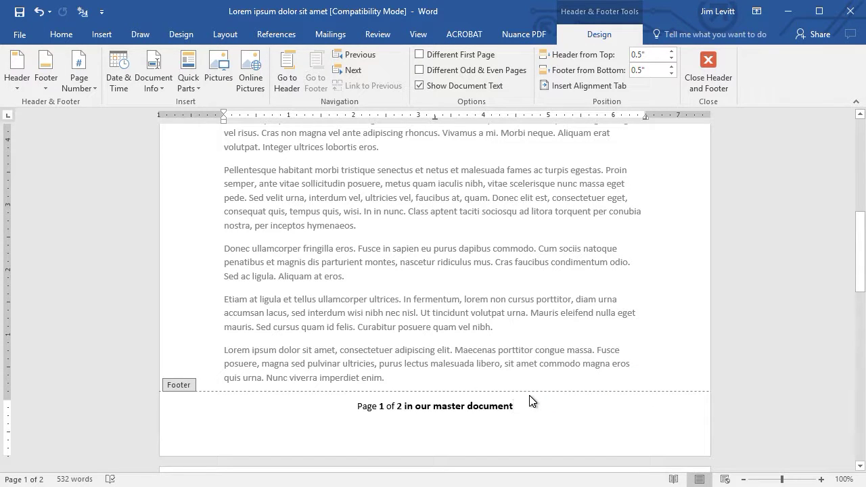
pyautogui.hotkey('shift', 'Left')
pyautogui.hotkey('shift', 'Left')
pyautogui.hotkey('shift', 'Left')
pyautogui.hotkey('shift', 'Left')
pyautogui.hotkey('shift', 'Left')
pyautogui.hotkey('shift', 'Left')
pyautogui.hotkey('shift', 'Left')
pyautogui.hotkey('shift', 'Left')
pyautogui.hotkey('shift', 'Left')
pyautogui.hotkey('shift', 'Left')
pyautogui.hotkey('shift', 'Left')
pyautogui.hotkey('shift', 'Left')
pyautogui.hotkey('shift', 'Left')
pyautogui.hotkey('shift', 'Left')
pyautogui.hotkey('shift', 'Left')
pyautogui.hotkey('shift', 'Left')
pyautogui.hotkey('shift', 'Left')
pyautogui.hotkey('shift', 'Left')
pyautogui.hotkey('shift', 'Left')
pyautogui.hotkey('shift', 'Left')
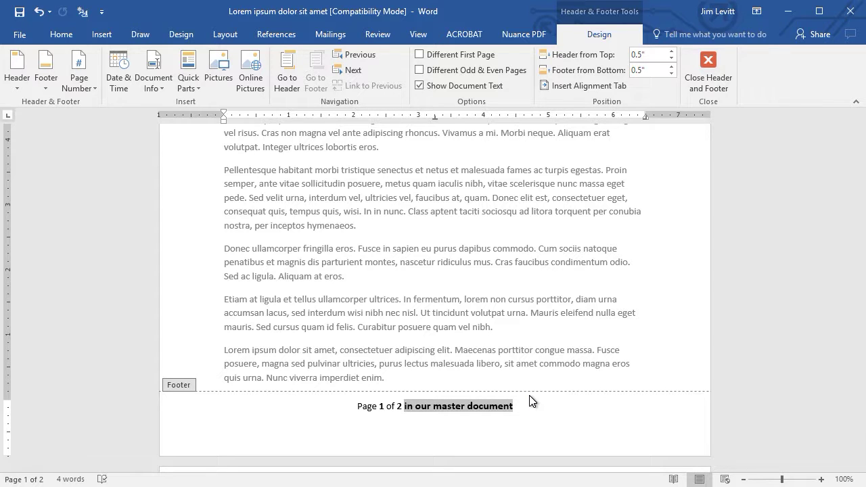
pyautogui.hotkey('ctrl', 'b')
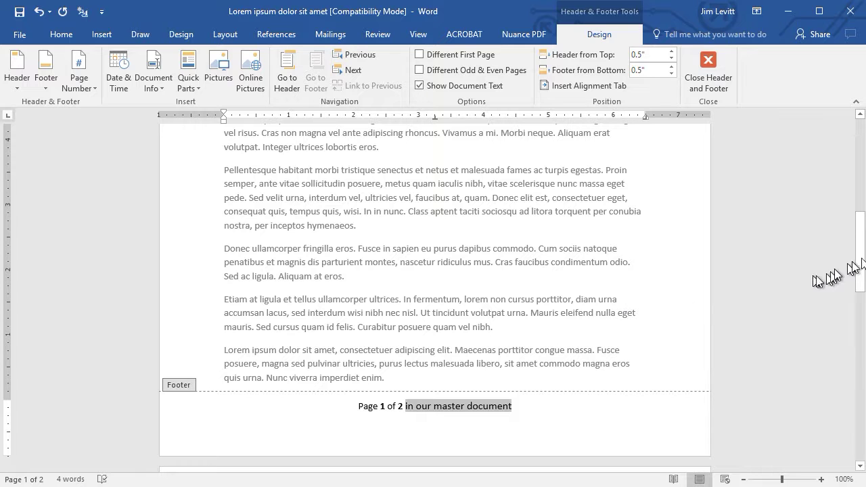
# Check the custom footer on page 2, and undo the bold change, the added text and the Bold Numbers 2 insertion
pyautogui.moveTo(858, 271); pyautogui.dragTo(859, 416)
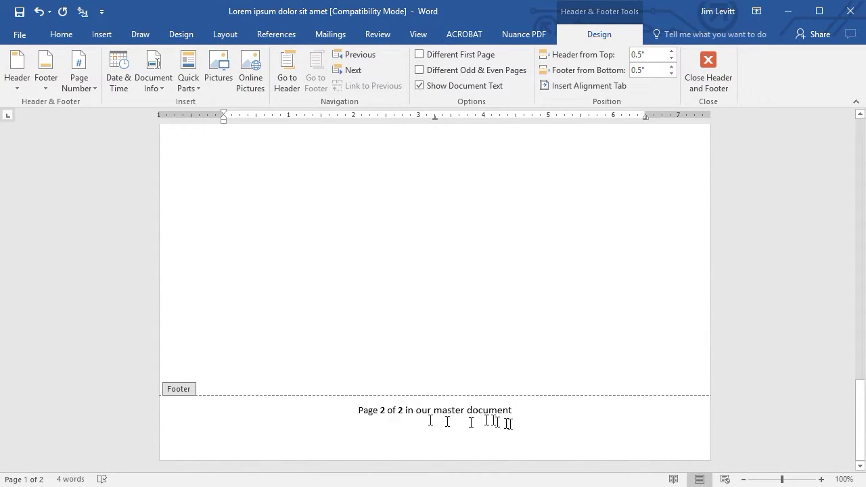
pyautogui.moveTo(862, 399); pyautogui.dragTo(863, 120)
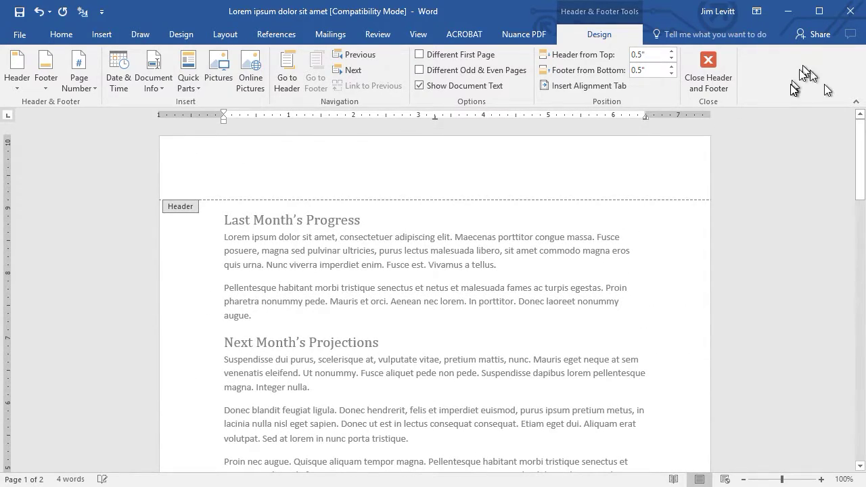
pyautogui.click(41, 12)
pyautogui.click(41, 12)
pyautogui.click(41, 12)
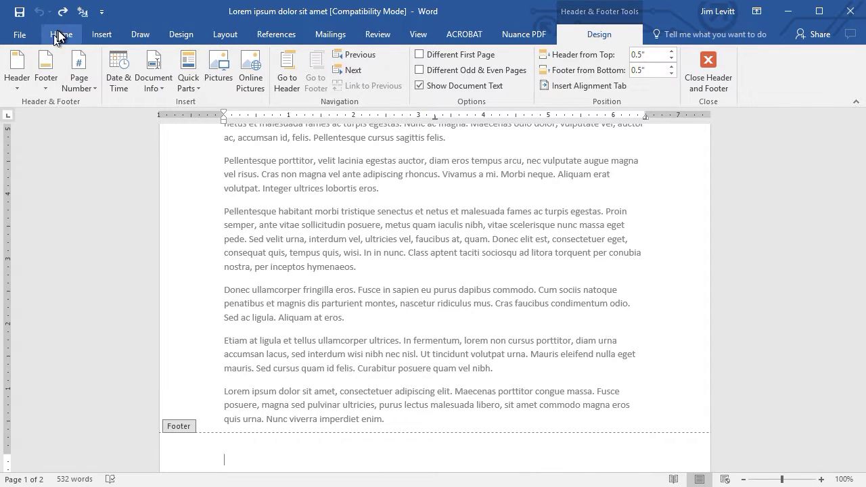
# Insert the Rounded Rectangle 1 page number design at the bottom of the page, and undo the insertion
pyautogui.click(102, 35)
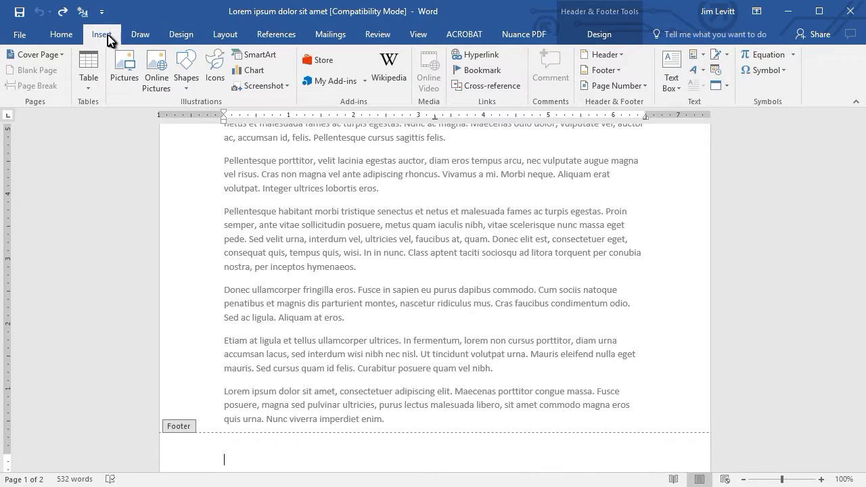
pyautogui.click(623, 85)
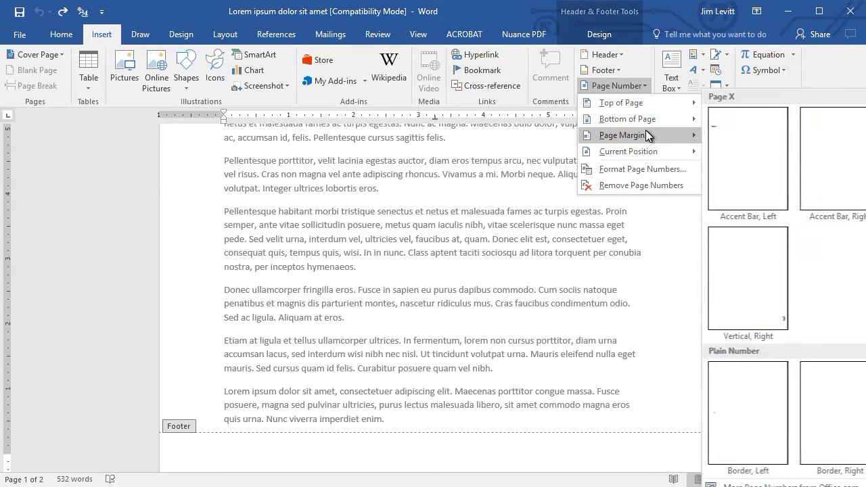
pyautogui.moveTo(647, 119)
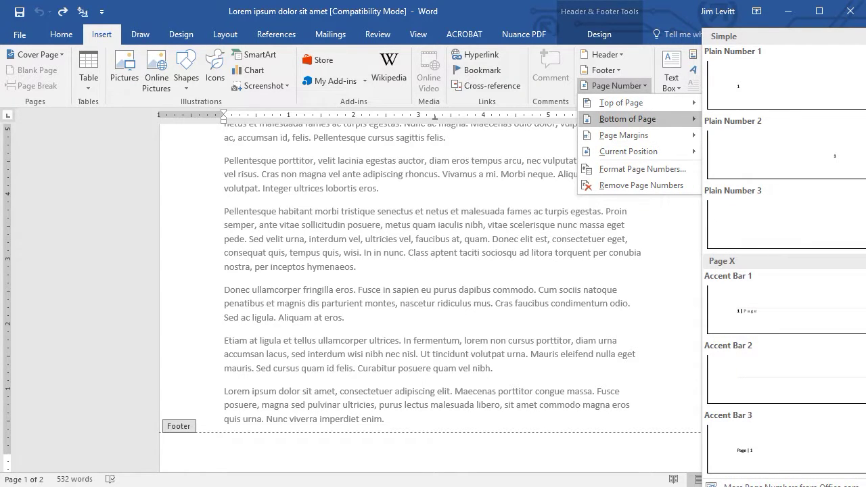
pyautogui.scroll(-15, 784, 257)
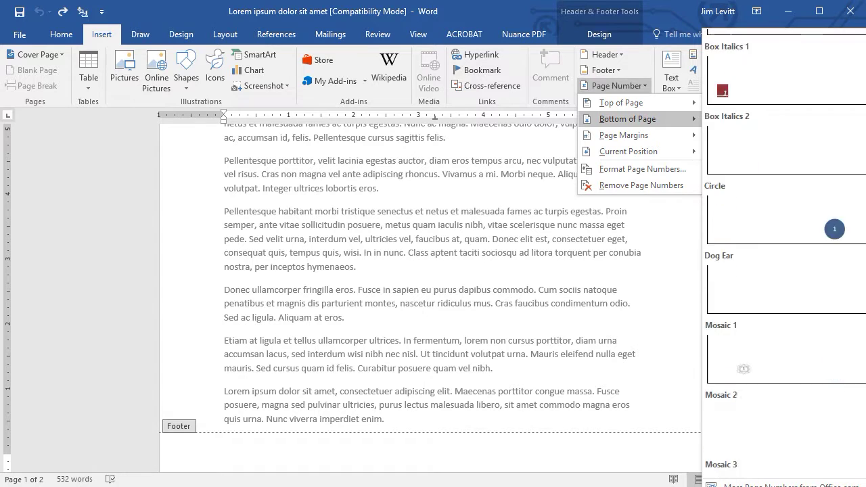
pyautogui.scroll(-5, 783, 256)
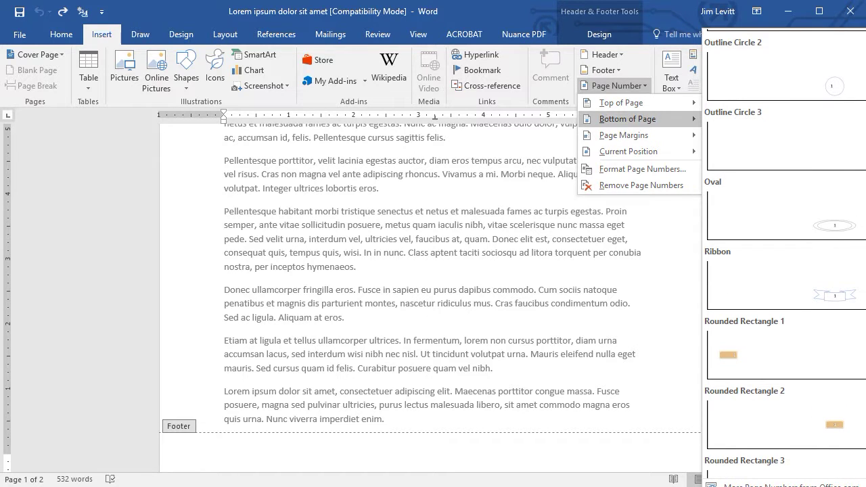
pyautogui.scroll(1, 784, 257)
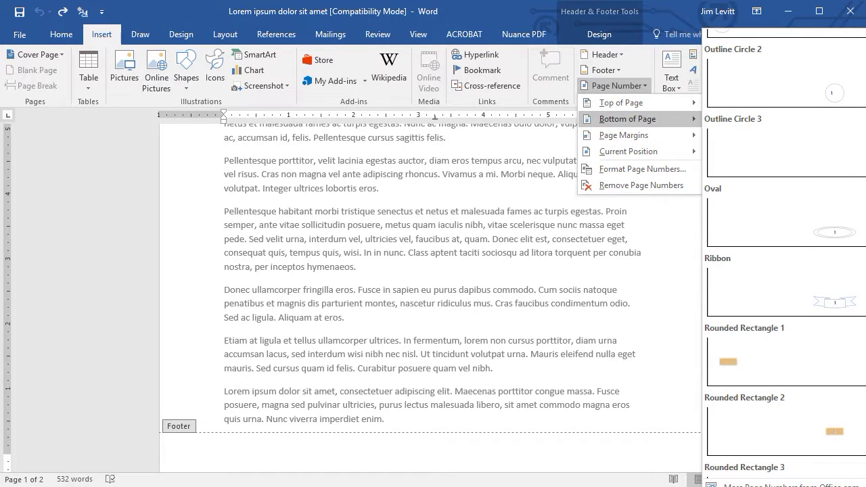
pyautogui.click(728, 374)
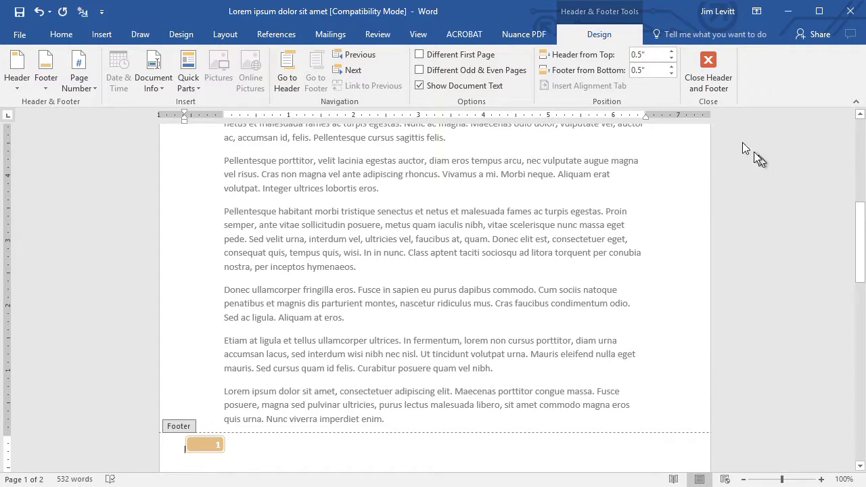
pyautogui.click(38, 11)
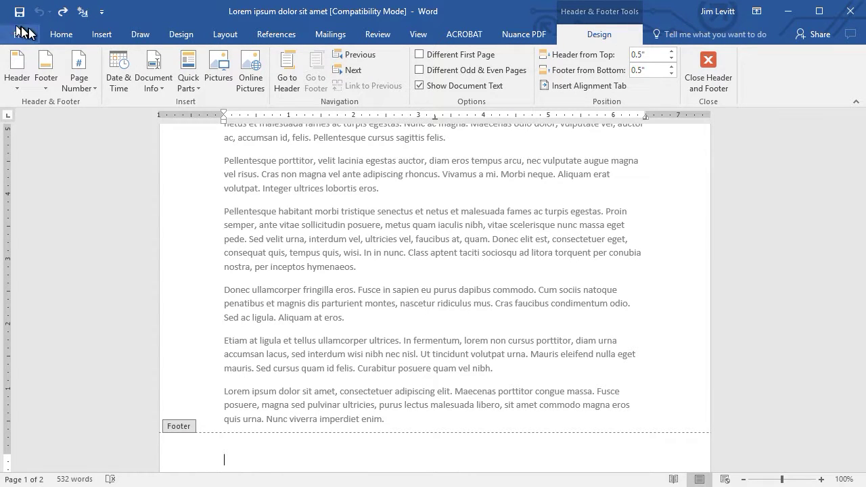
# Insert the Triangle 1 page number design from the With Shapes group at the bottom of the page
pyautogui.click(101, 34)
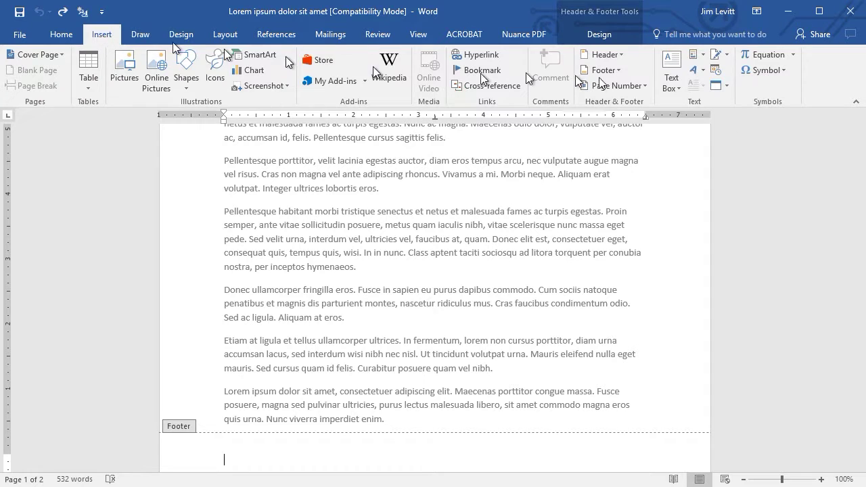
pyautogui.click(617, 86)
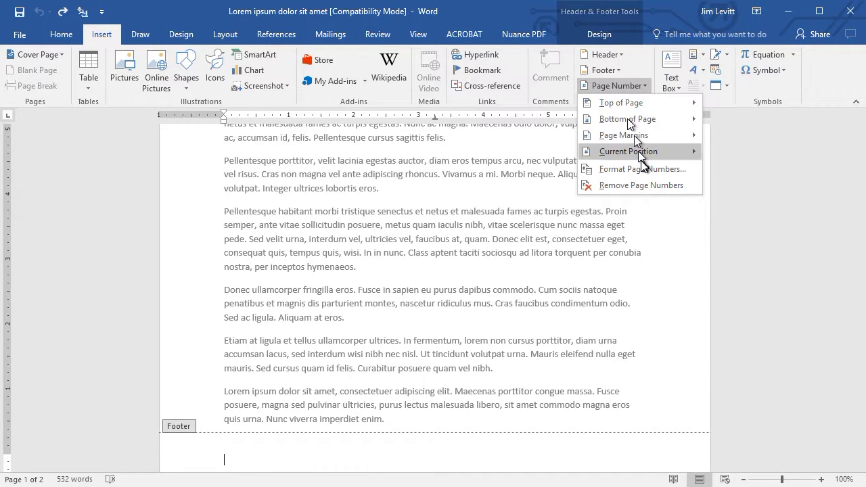
pyautogui.moveTo(646, 119)
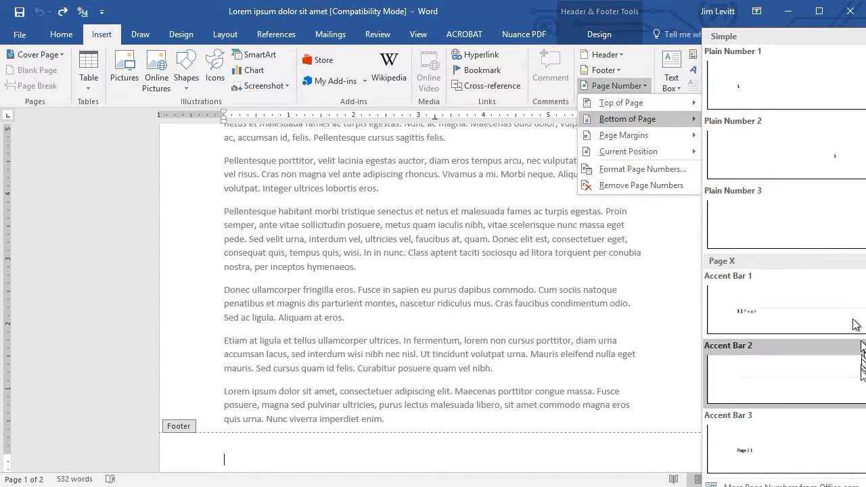
pyautogui.moveTo(862, 358); pyautogui.dragTo(863, 338)
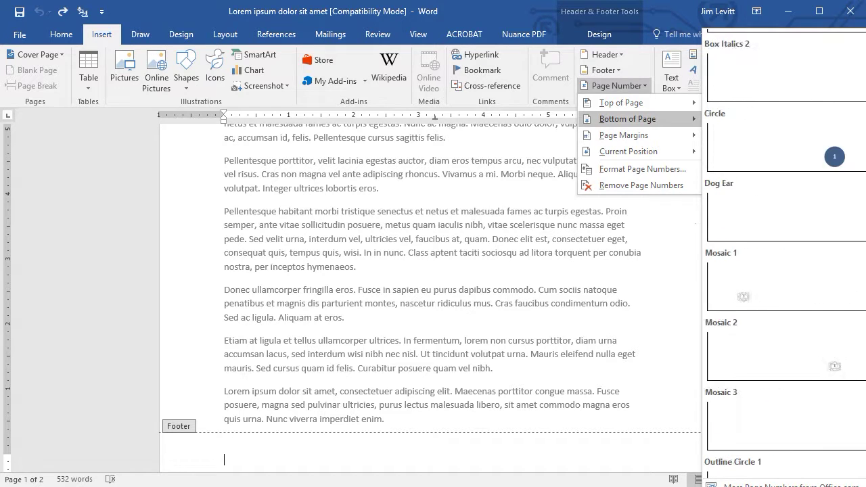
pyautogui.scroll(3, 858, 366)
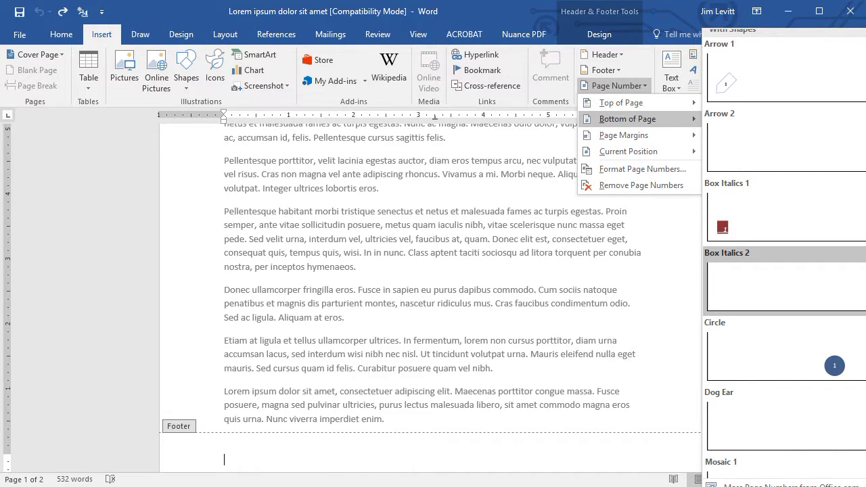
pyautogui.scroll(-10, 784, 270)
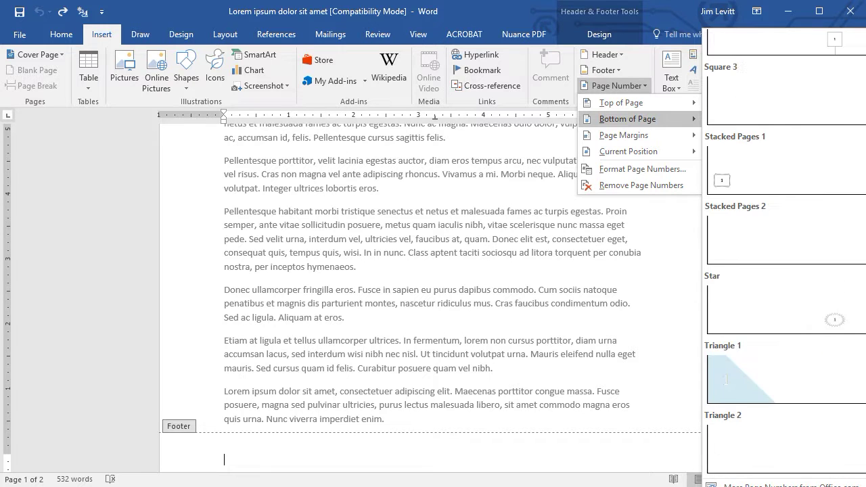
pyautogui.click(734, 395)
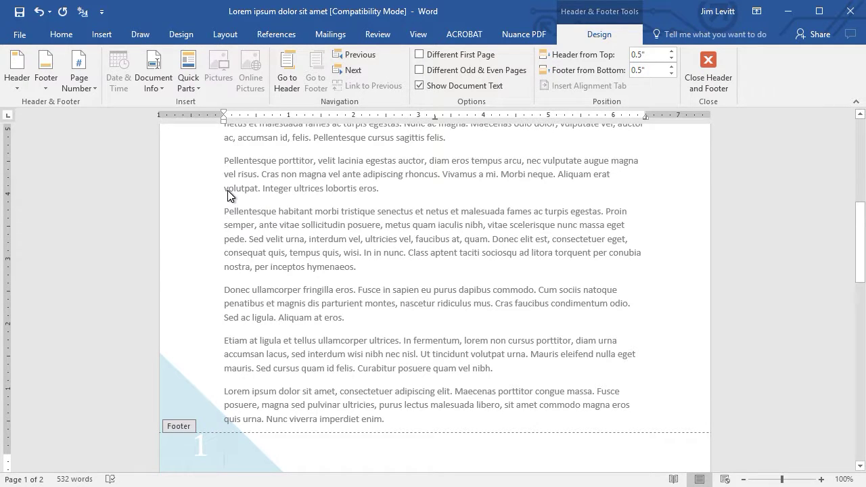
# Look over the pages with the triangle page number, and undo the Triangle 1 insertion
pyautogui.scroll(6, 444, 328)
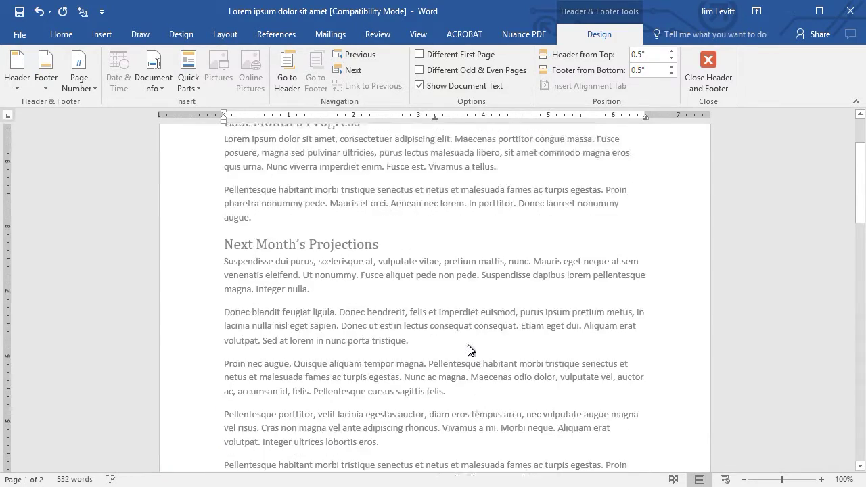
pyautogui.scroll(3, 471, 350)
pyautogui.scroll(-14, 471, 350)
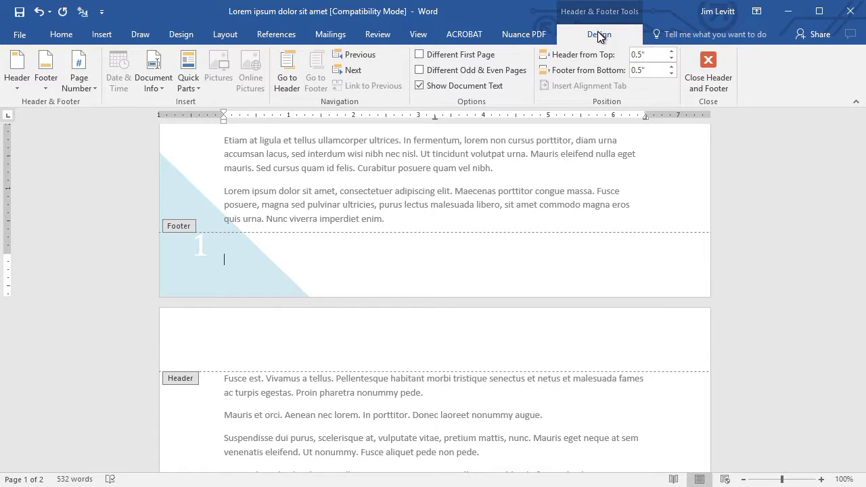
pyautogui.click(38, 11)
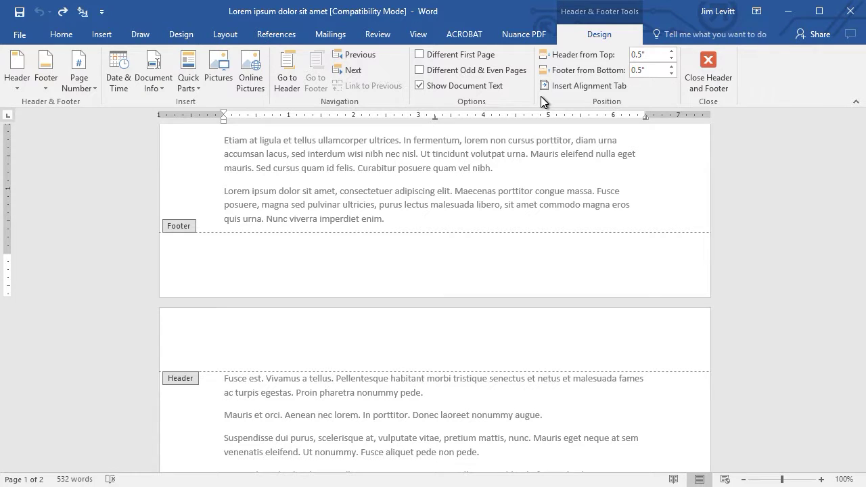
# Insert the Vertical Outline 2 page number design at the top of the page and check it on page 2
pyautogui.click(79, 75)
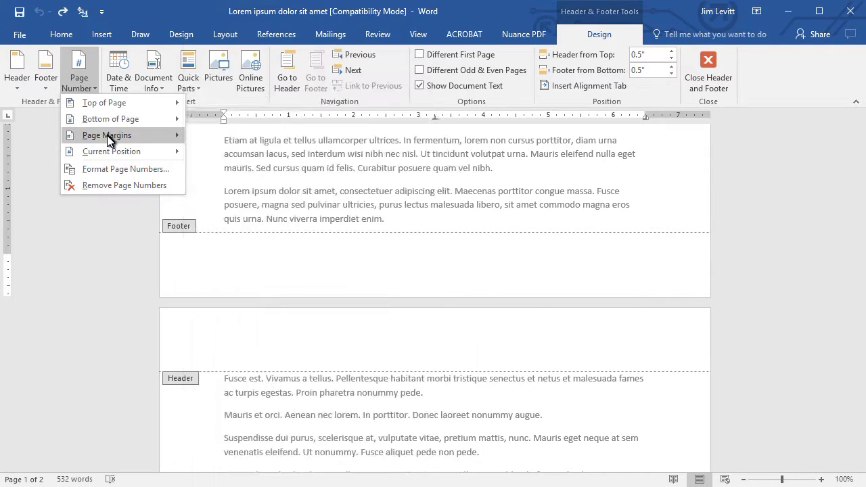
pyautogui.moveTo(118, 103)
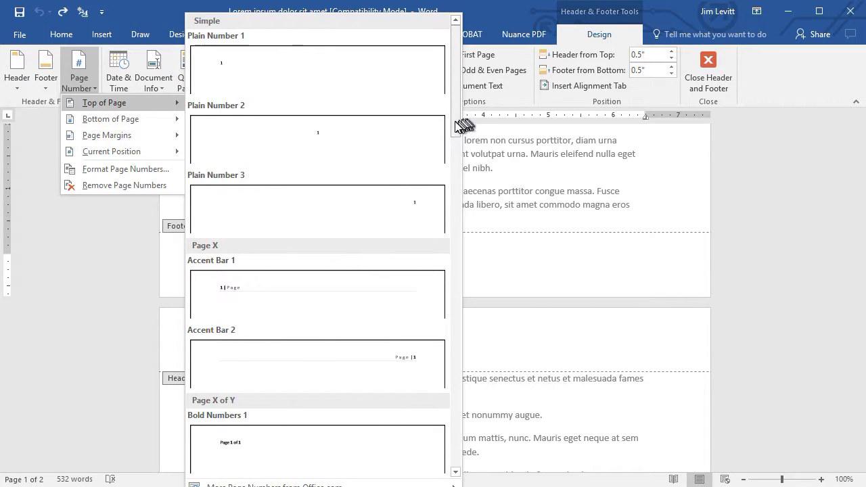
pyautogui.moveTo(454, 125); pyautogui.dragTo(457, 415)
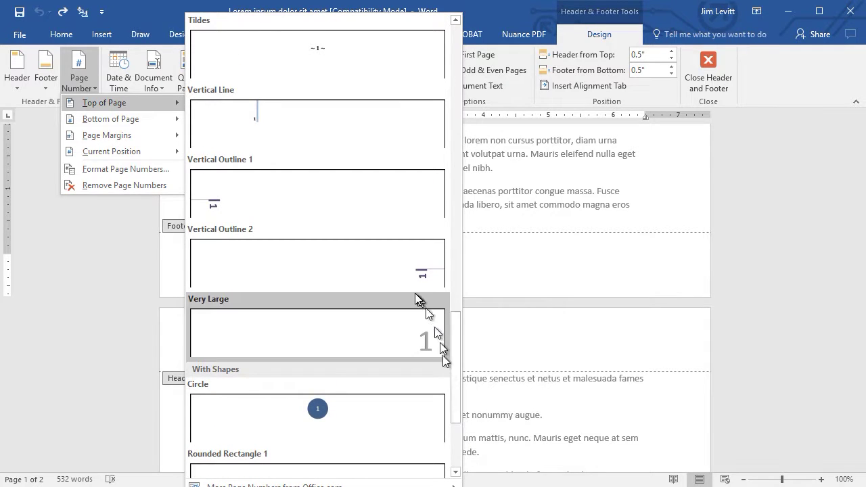
pyautogui.click(406, 273)
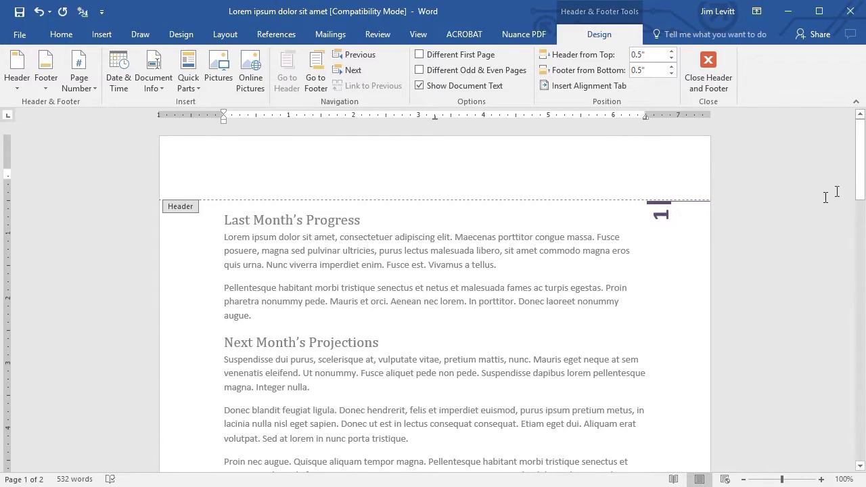
pyautogui.moveTo(863, 173); pyautogui.dragTo(861, 296)
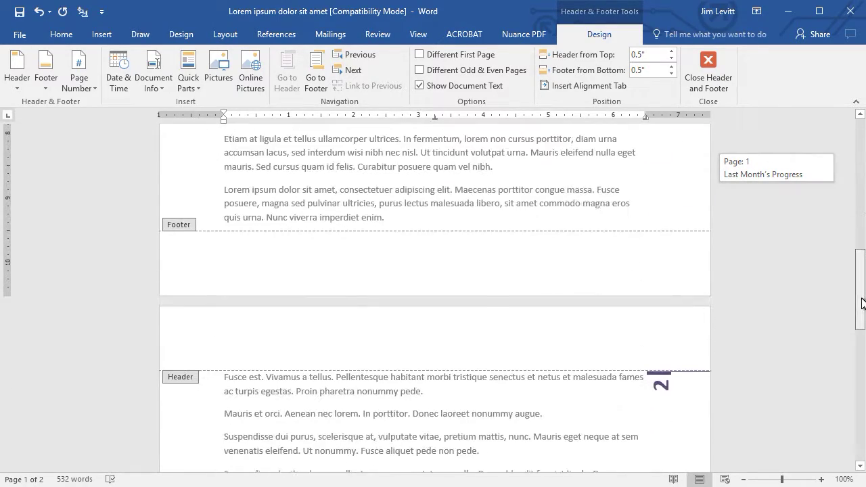